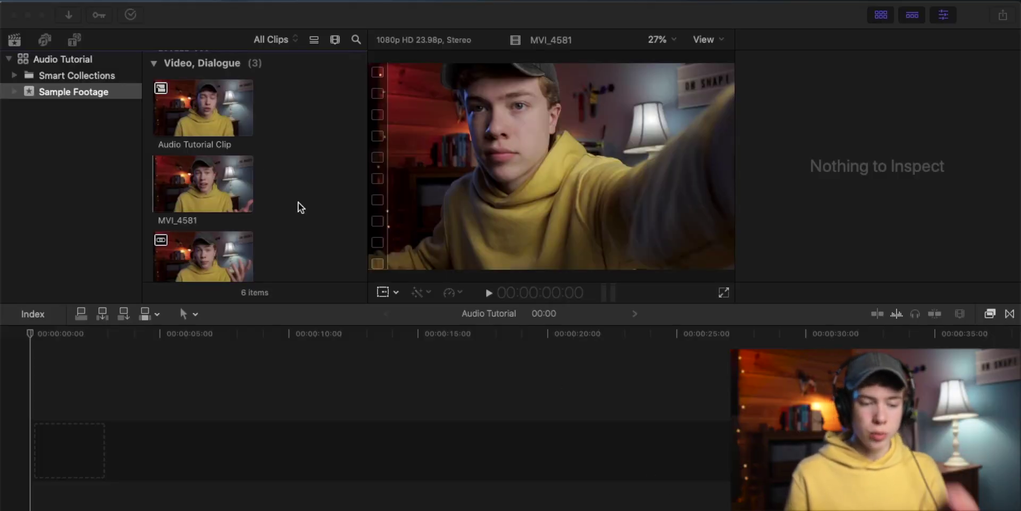
Step: Select MVI_4581 and 200222-000 together and synchronize them into 'MVI_4581 - Synchronized Clip 1'
scroll(264, 155, up, 5)
scroll(264, 155, down, 2)
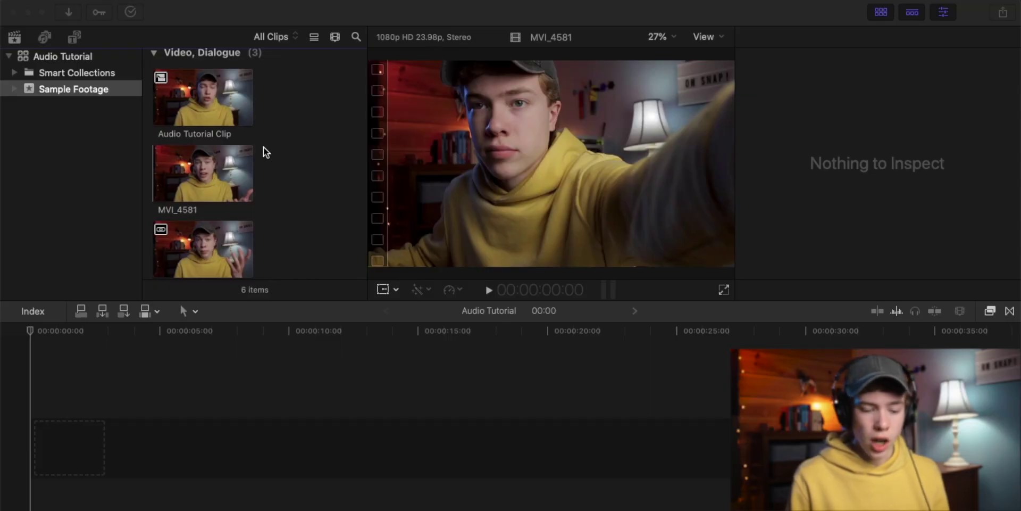
scroll(264, 147, up, 2)
click(203, 202)
scroll(297, 216, up, 3)
scroll(297, 221, up, 1)
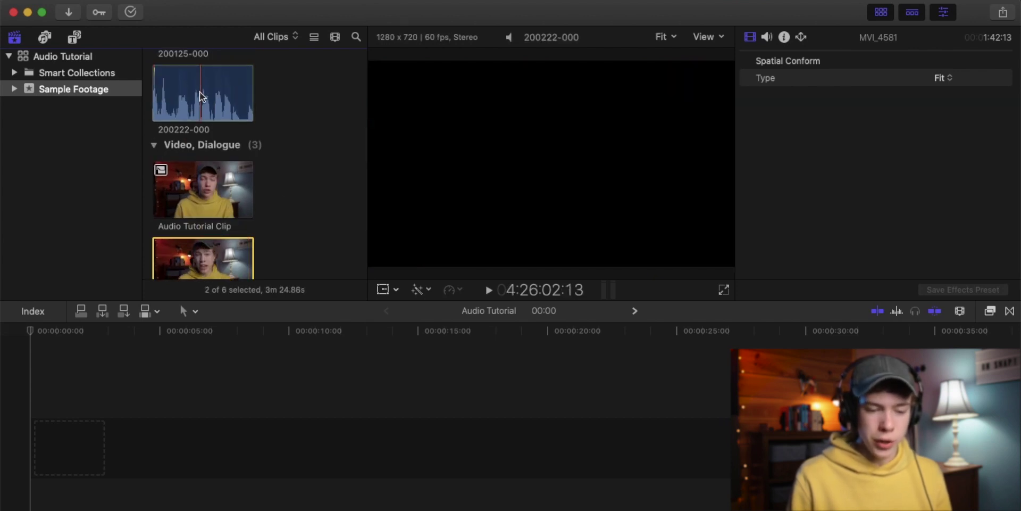
super+click(201, 96)
right_click(202, 91)
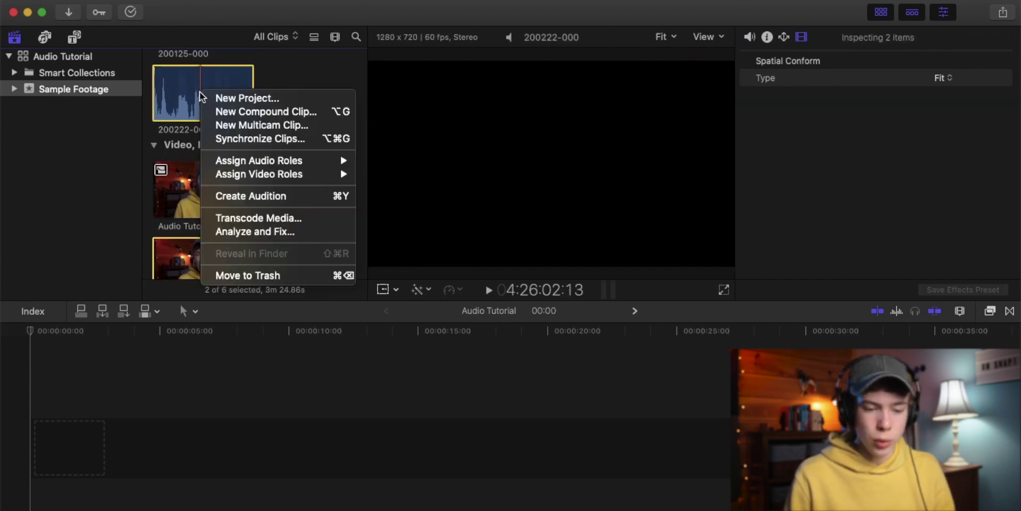
click(219, 140)
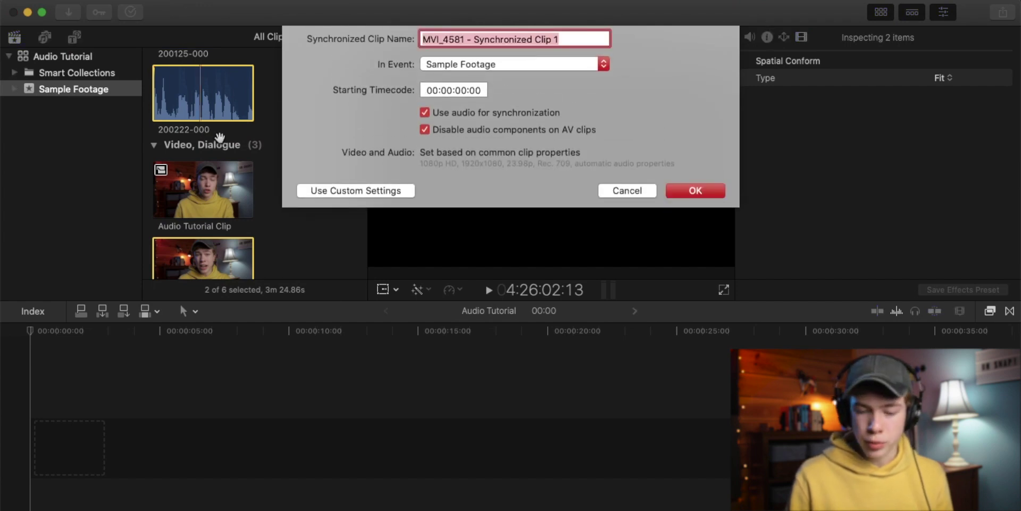
key(Escape)
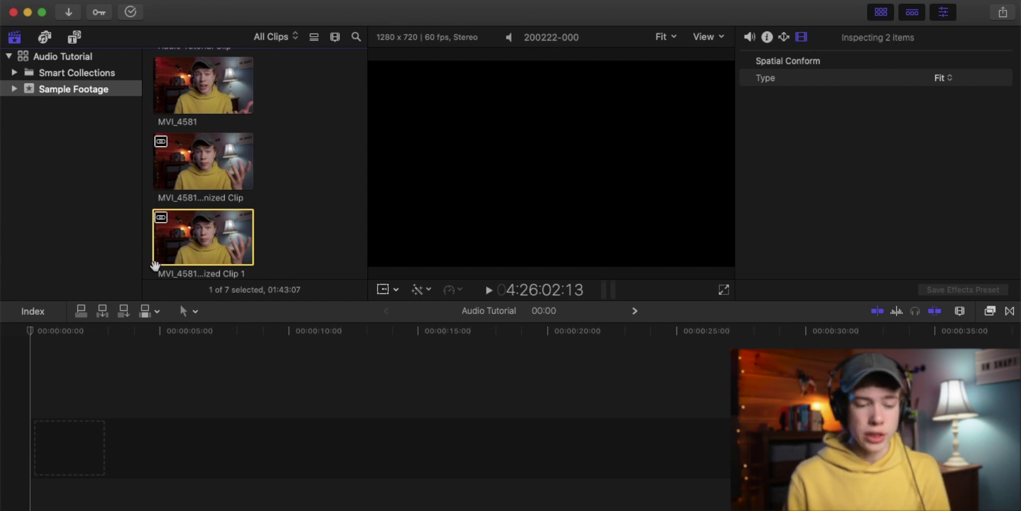
Step: Inspect the synchronized clip's tracks, then drag Audio Tutorial Clip to the start of the Audio Tutorial timeline
drag(181, 243, 151, 438)
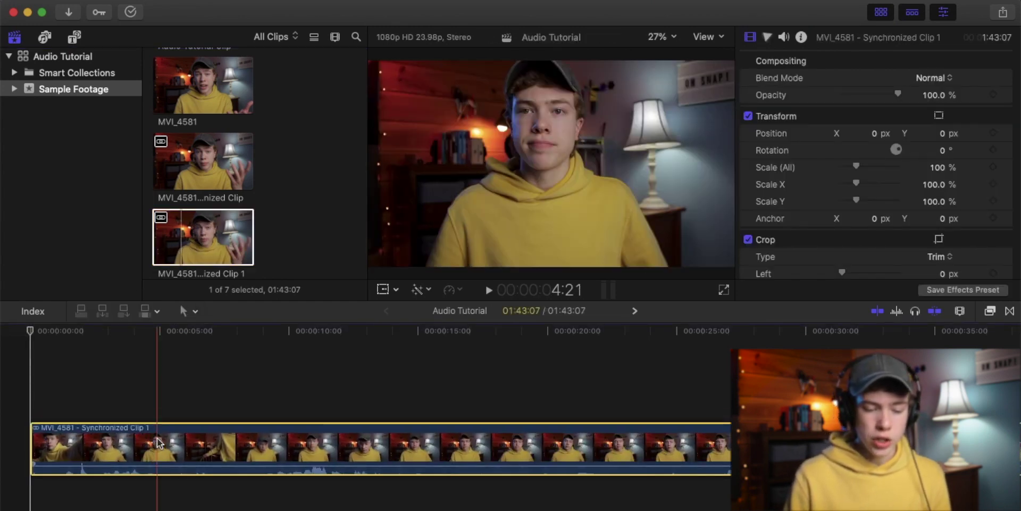
double_click(174, 437)
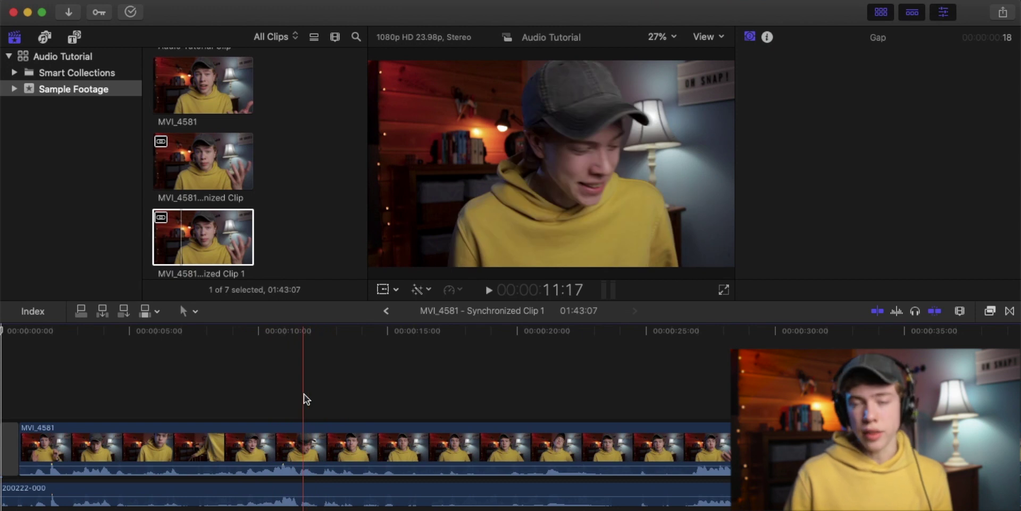
click(387, 311)
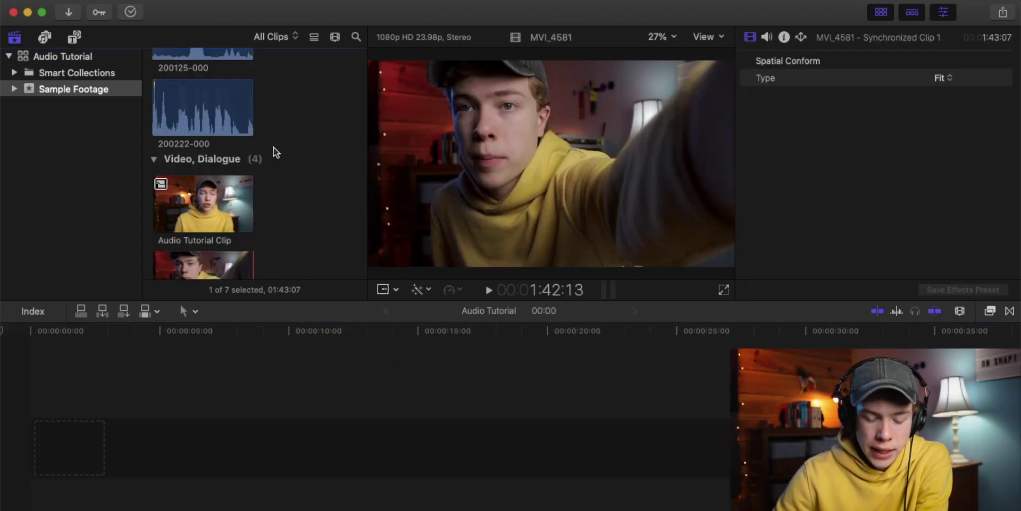
click(190, 198)
drag(189, 198, 31, 458)
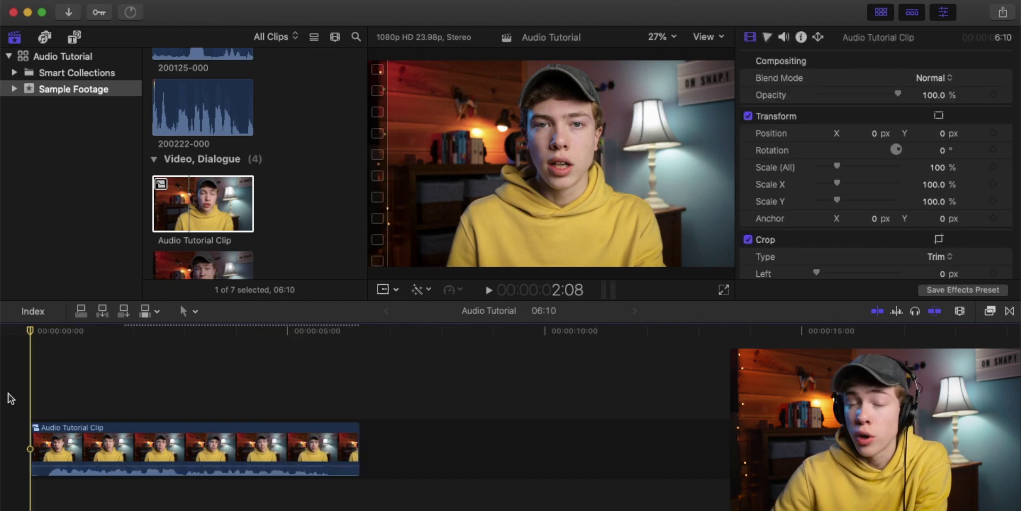
Step: Play the Audio Tutorial Clip to hear the dialogue, then return the playhead to the start
key(space)
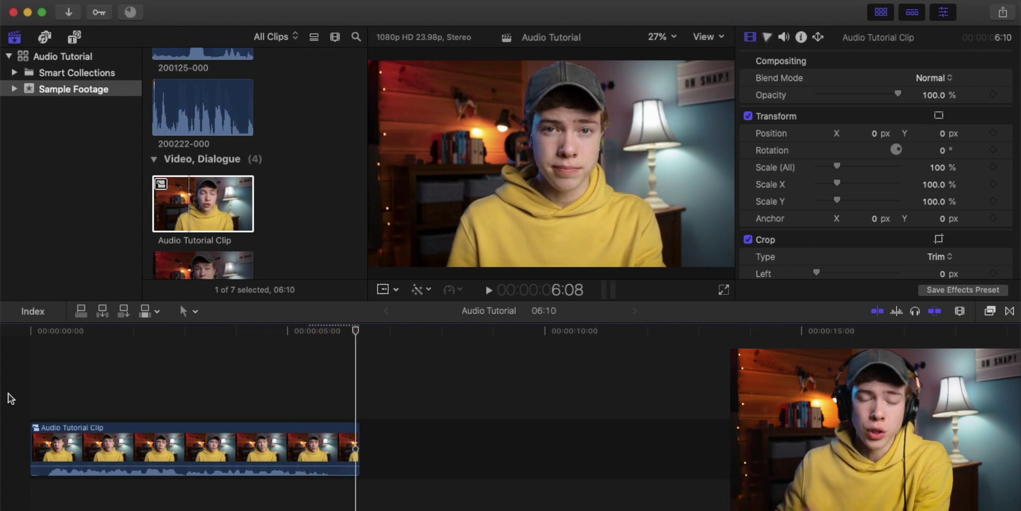
key(Home)
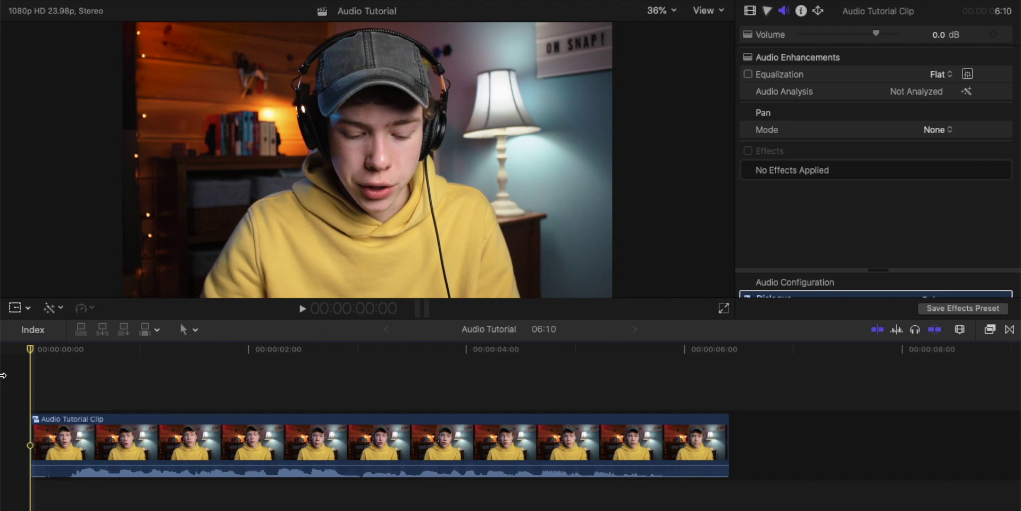
Step: Show the audio meters and play the clip briefly to watch its levels
key(shift+super+8)
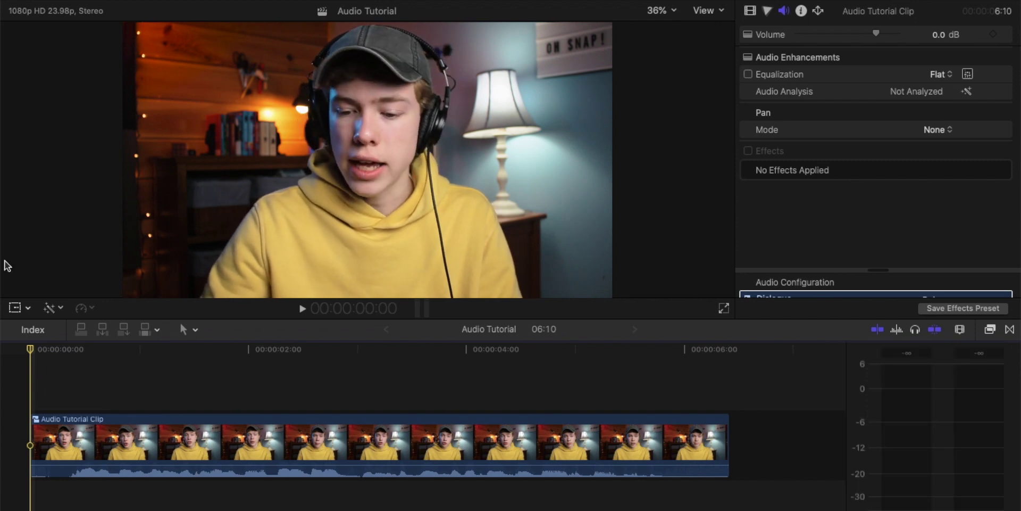
key(space)
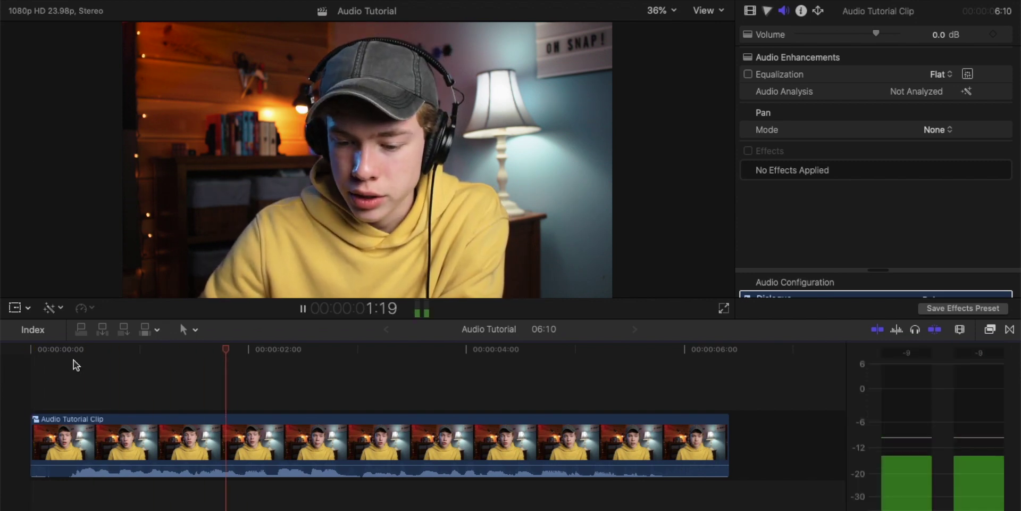
key(space)
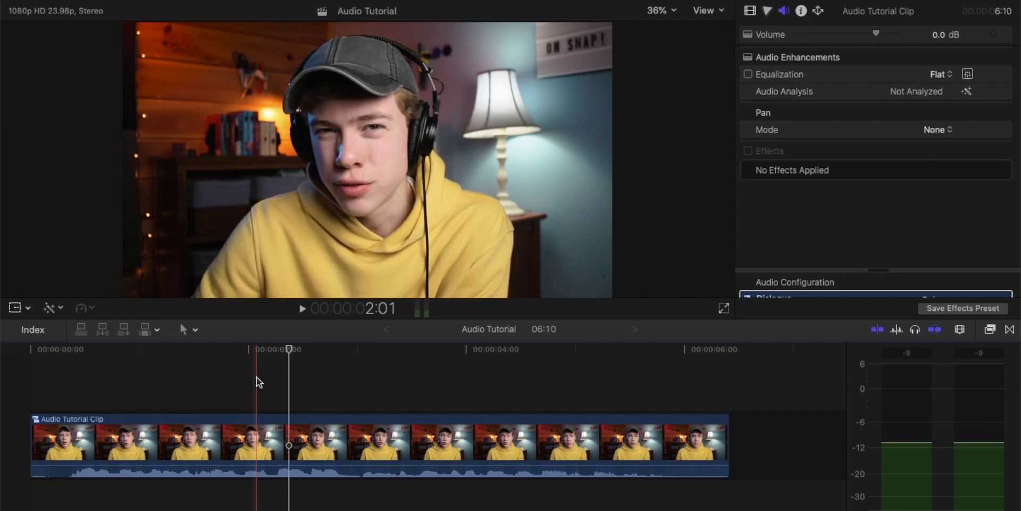
Step: Raise the Audio Tutorial Clip's volume from 0.0 to 7.7 dB and play it back to check
click(235, 378)
key(super+a)
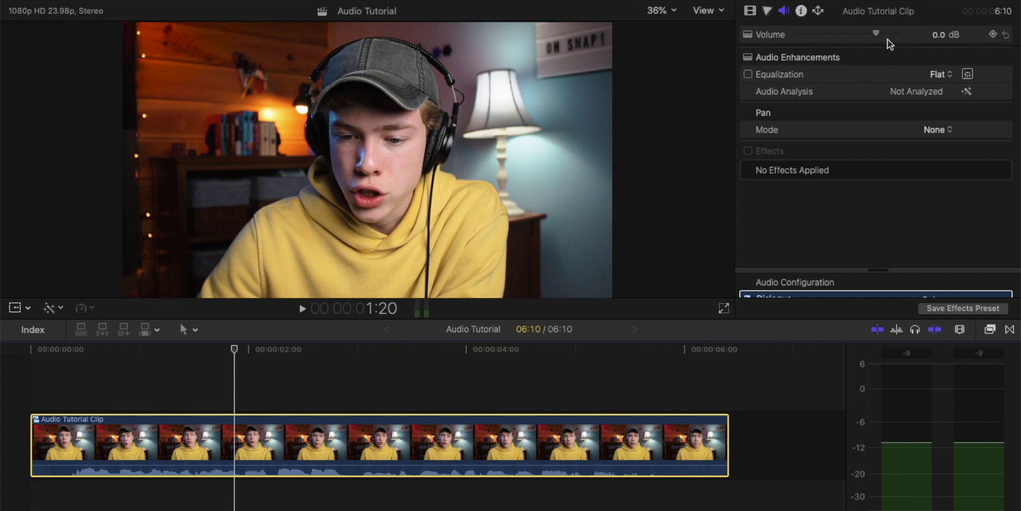
drag(877, 33, 896, 41)
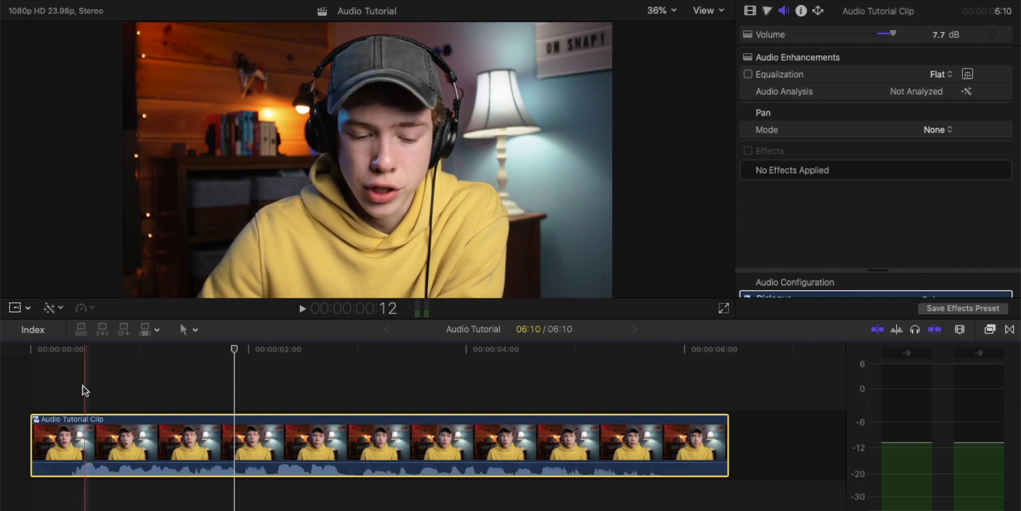
key(space)
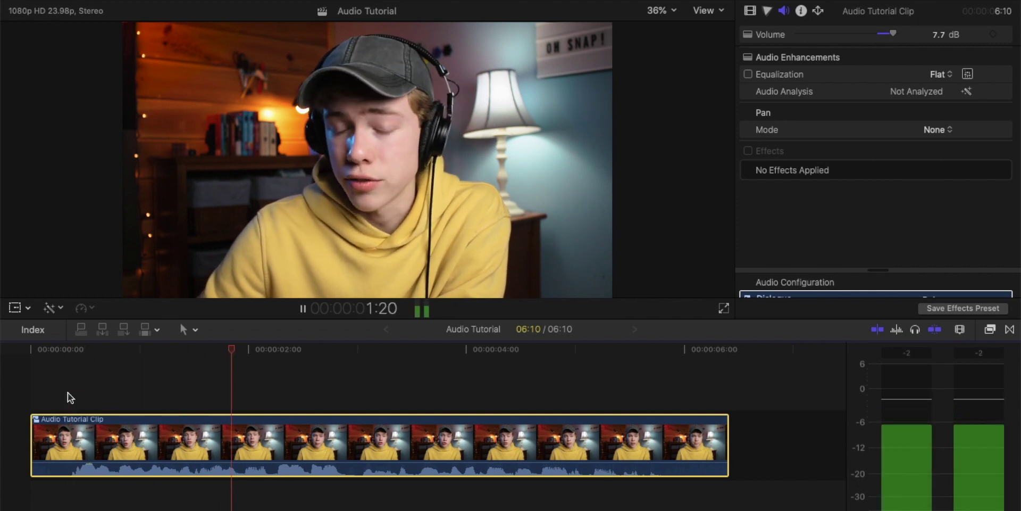
key(space)
click(65, 396)
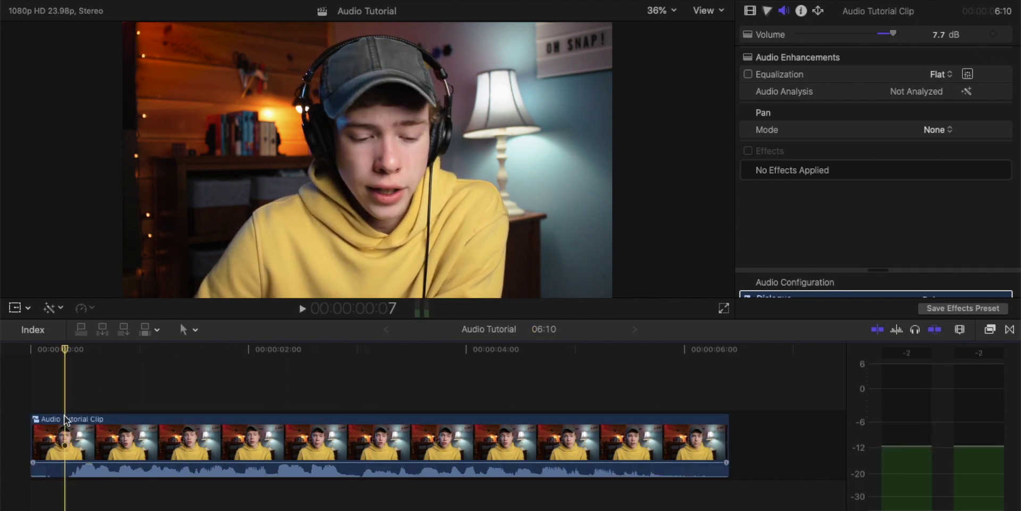
click(66, 420)
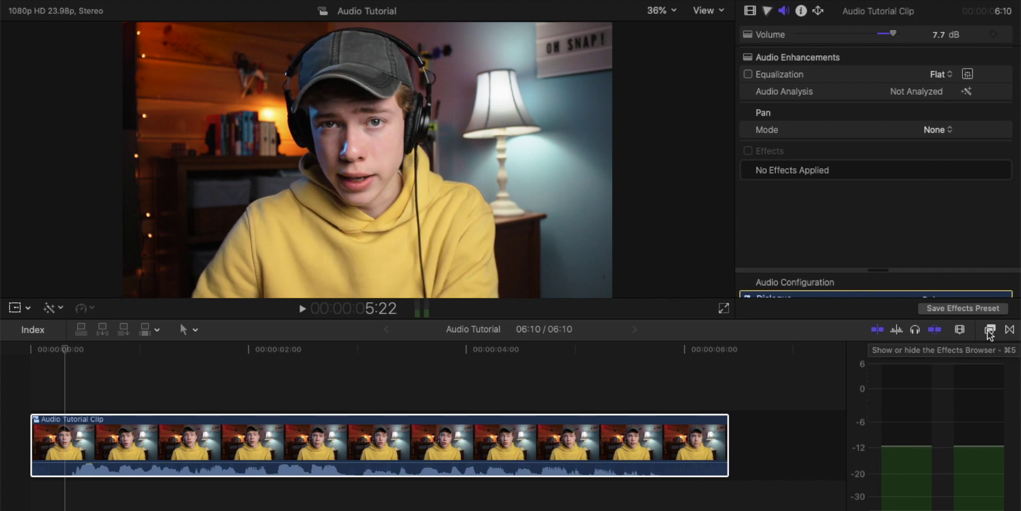
Step: Apply the Logic Compressor to the Audio Tutorial Clip and expand its Parameters in the Audio inspector
click(989, 331)
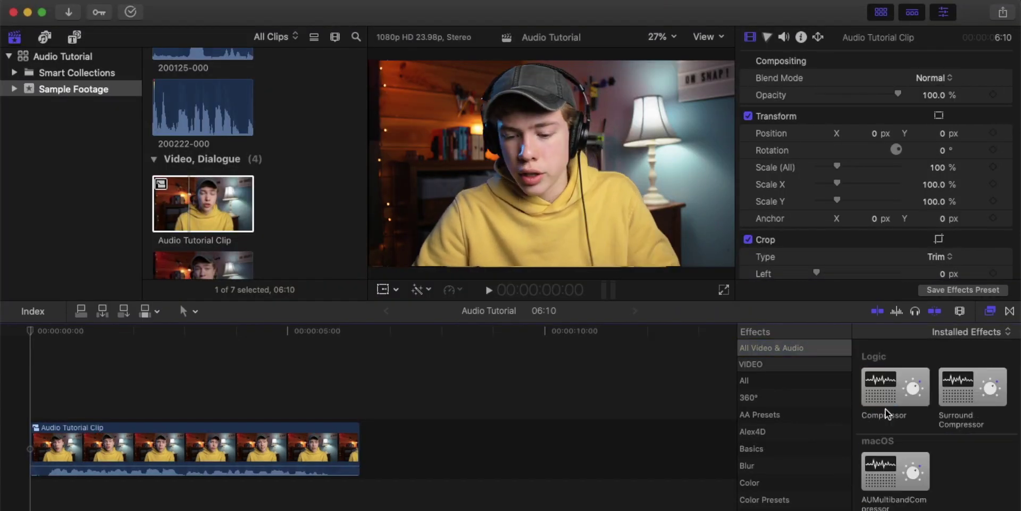
click(888, 393)
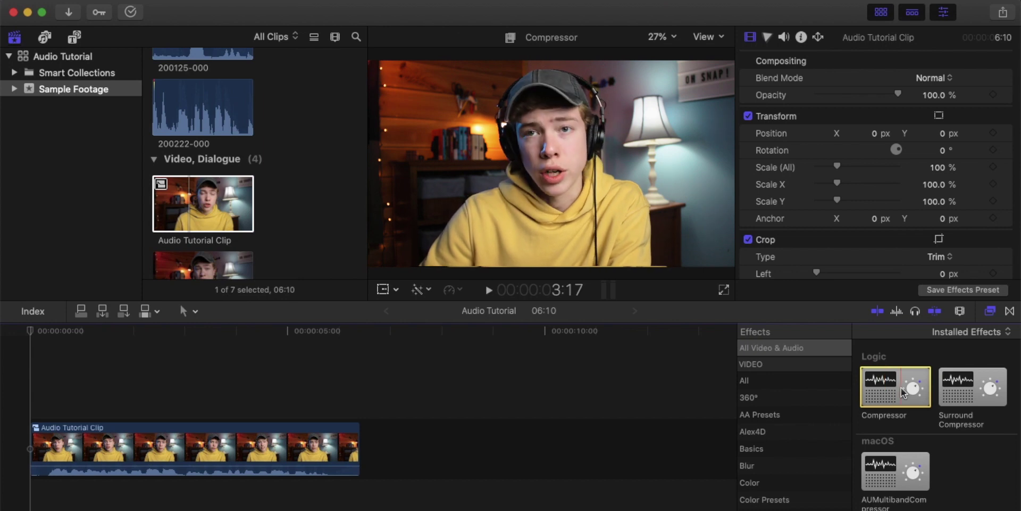
drag(903, 393, 290, 450)
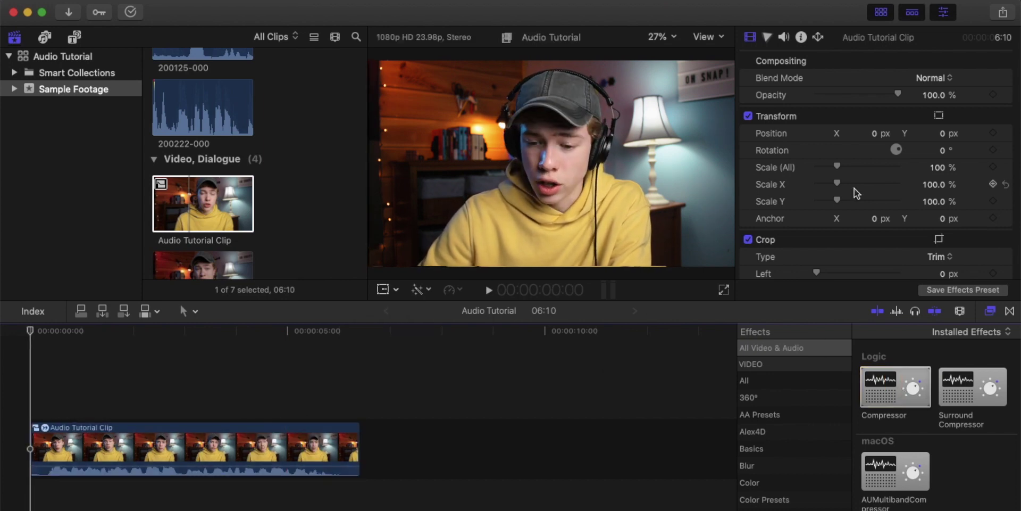
scroll(857, 193, down, 5)
scroll(851, 159, up, 4)
click(785, 37)
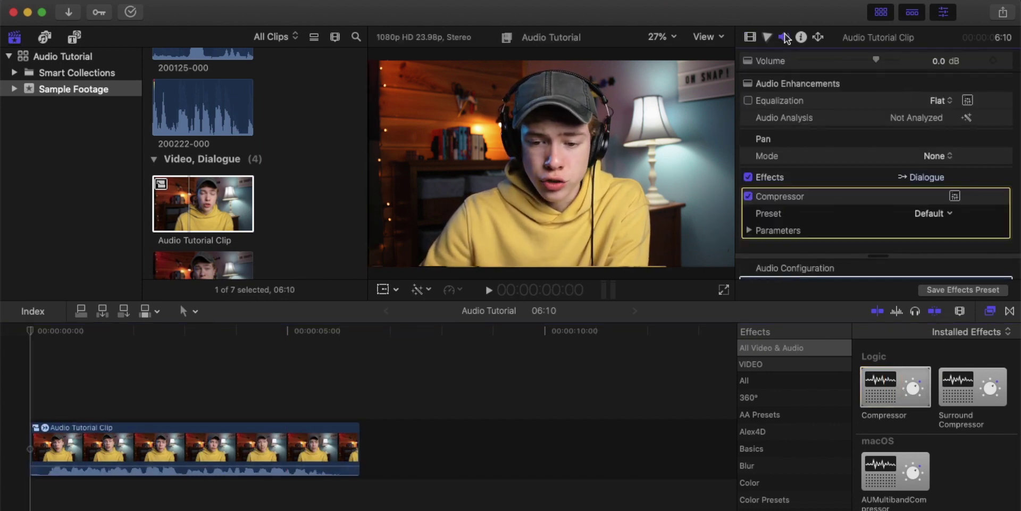
click(749, 231)
scroll(796, 90, down, 3)
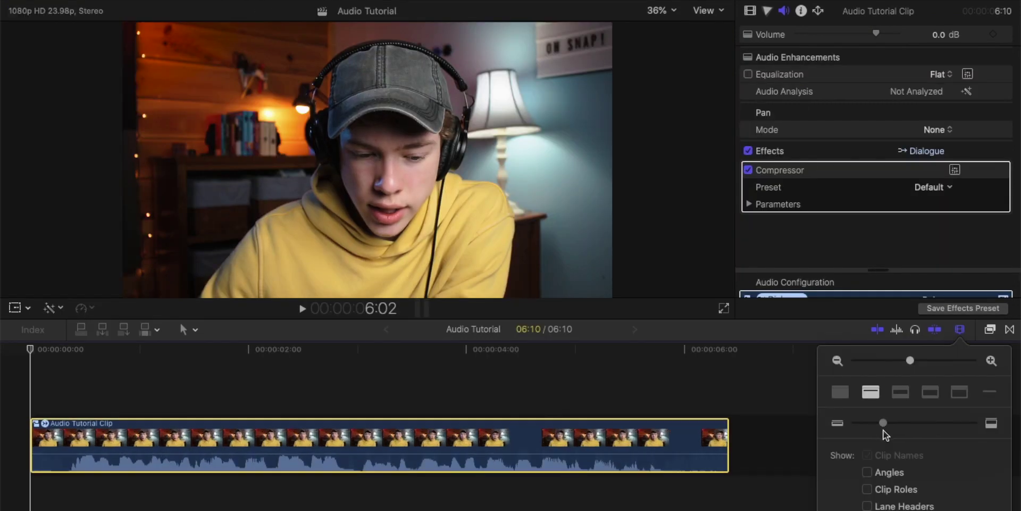
Step: Make timeline clips taller and toggle the Compressor off and on to compare the sound
drag(884, 423, 936, 423)
click(748, 169)
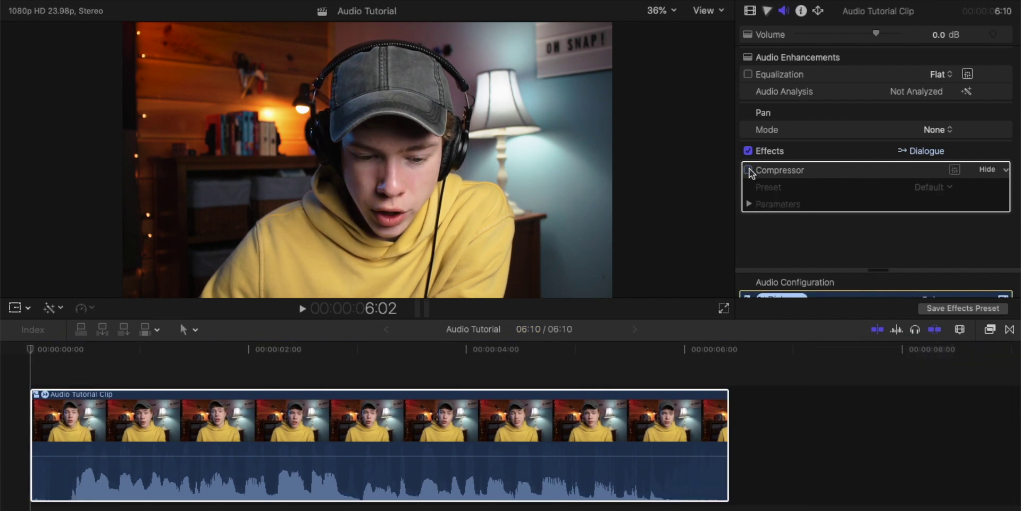
click(748, 170)
click(748, 170)
click(748, 170)
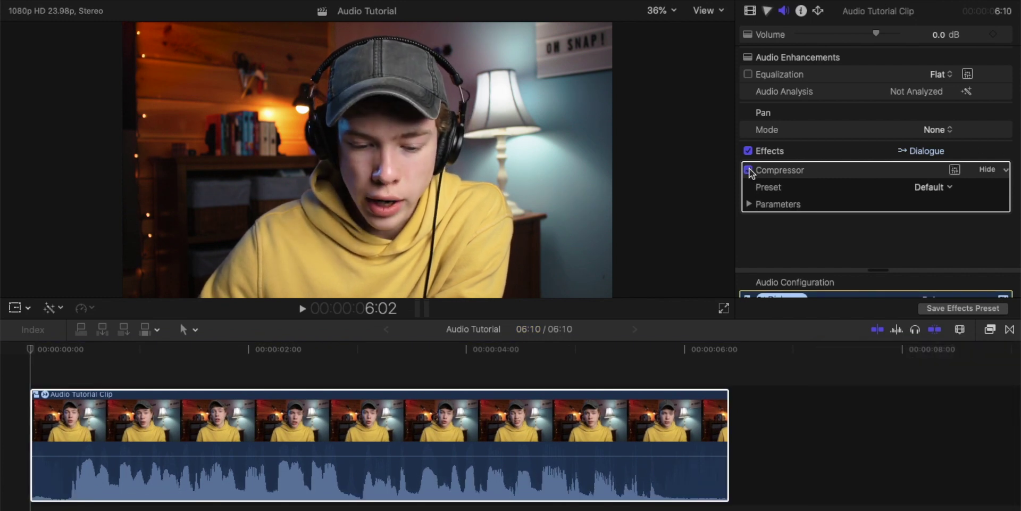
Step: Set the Compressor threshold to -20 dB, keep ratio at 2.0, and compare it bypassed
click(749, 204)
scroll(834, 183, down, 2)
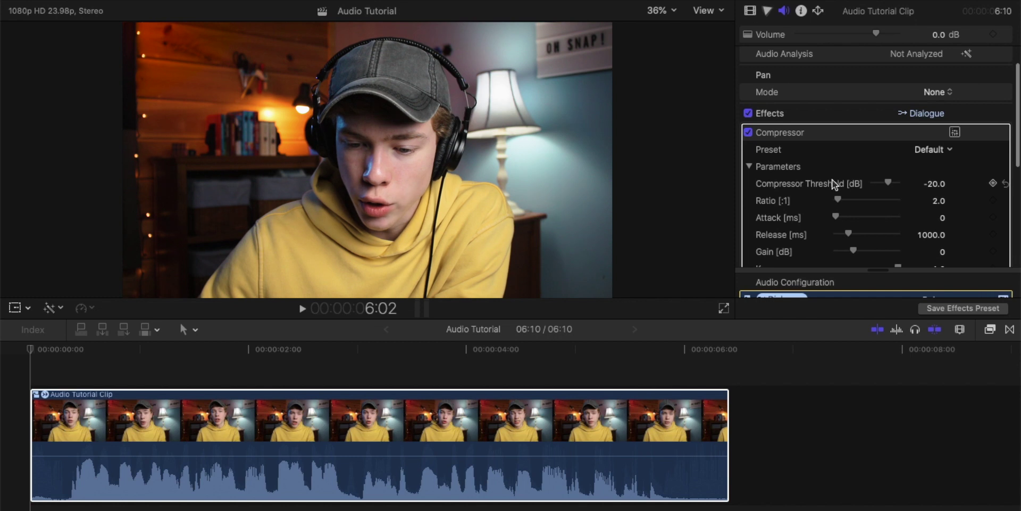
drag(888, 183, 868, 187)
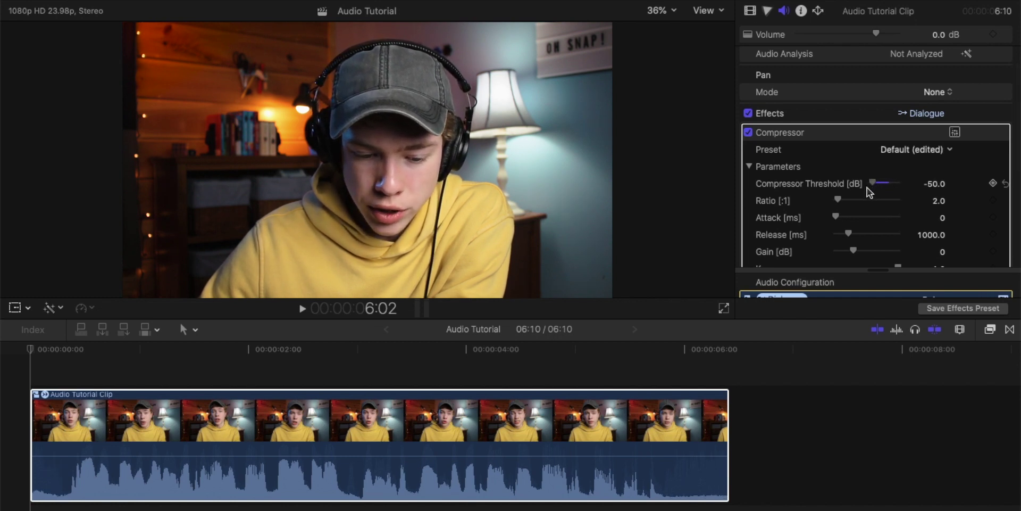
click(930, 184)
text(-20)
key(Return)
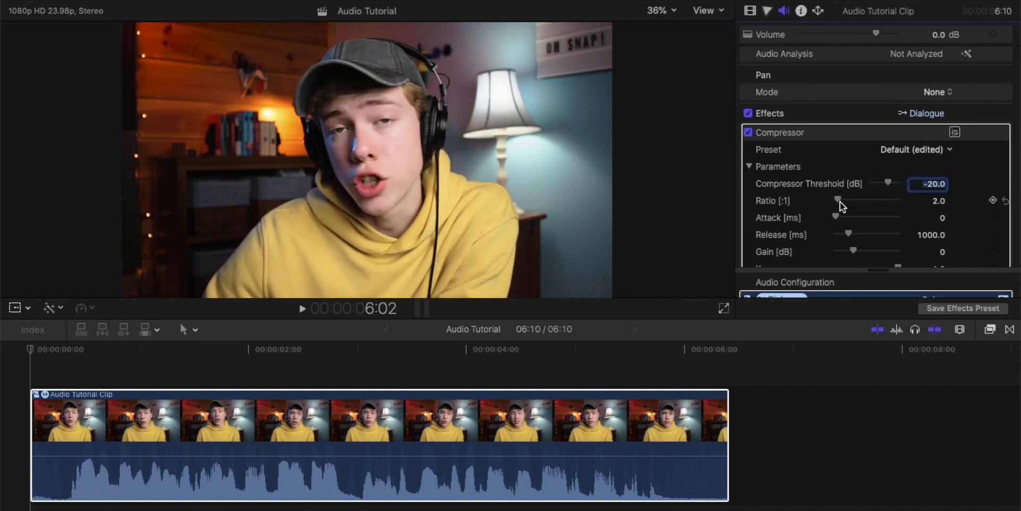
mouse_move(839, 198)
mouse_down()
mouse_move(850, 199)
mouse_move(839, 200)
mouse_up()
click(748, 133)
click(749, 133)
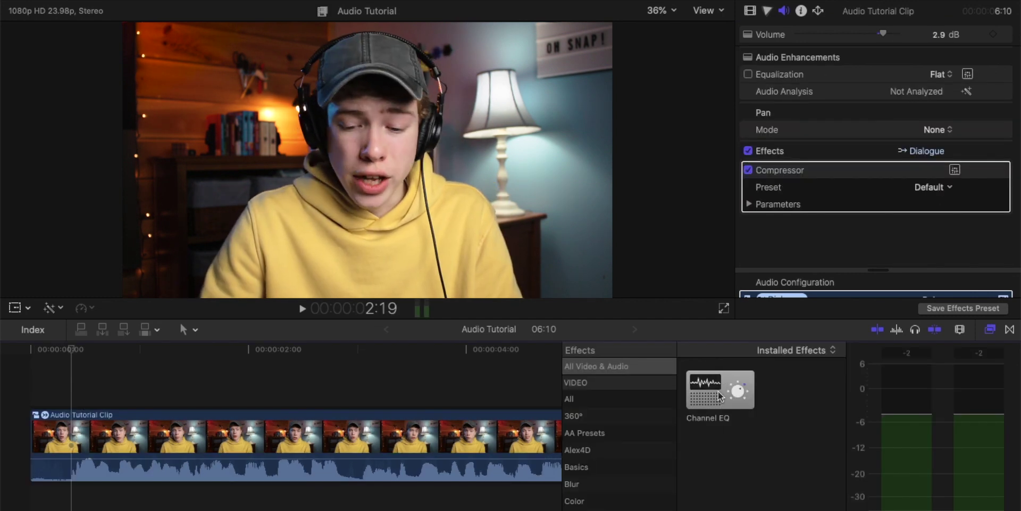
Step: Add Channel EQ after the Compressor and open its graphical editor over the timeline
drag(720, 396, 376, 442)
key(super+5)
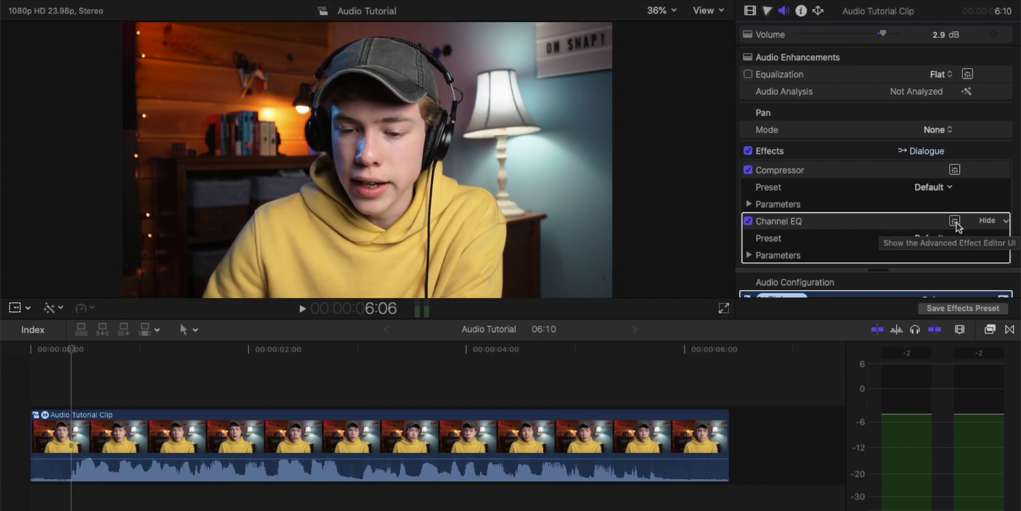
click(956, 221)
drag(425, 217, 778, 247)
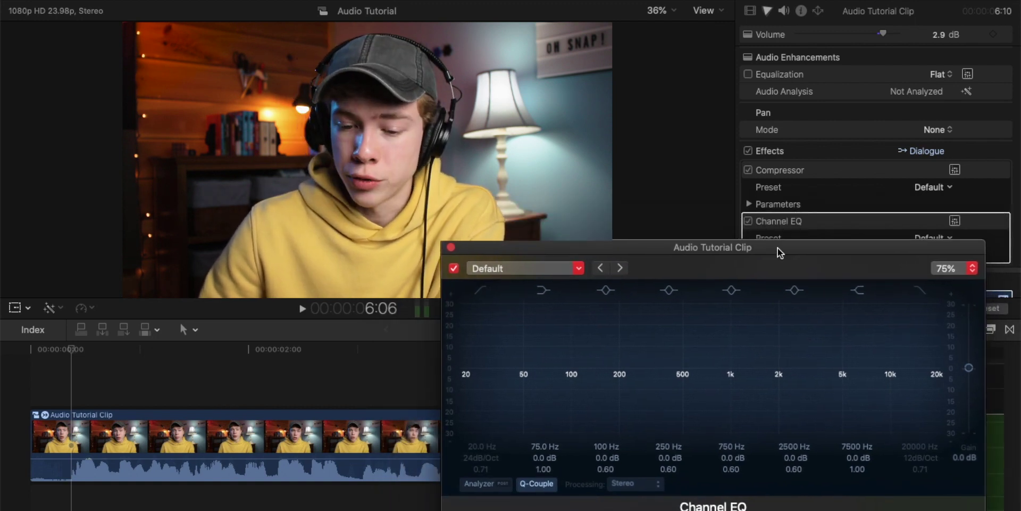
Step: Enable the Channel EQ Analyzer, play the clip to watch the spectrum, and test-drag band points
drag(711, 368, 724, 369)
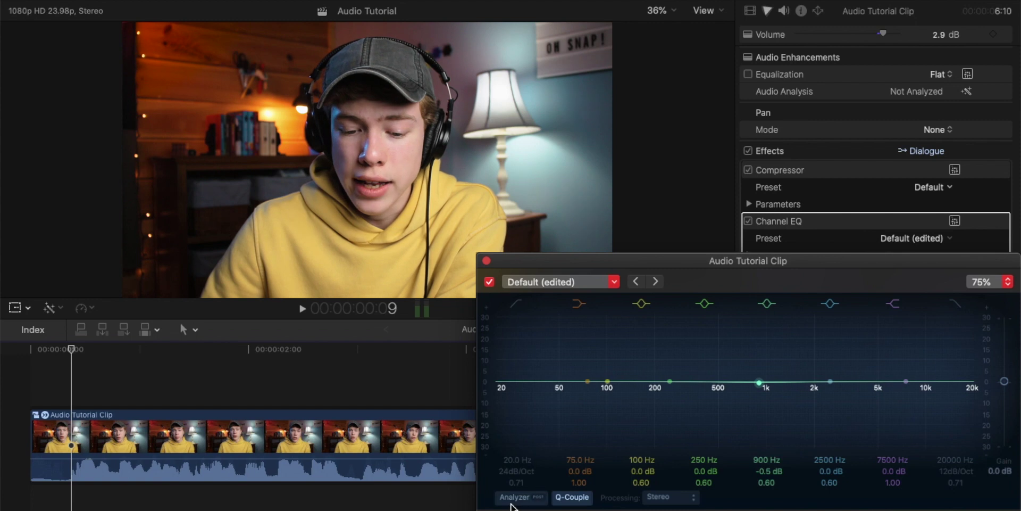
click(511, 504)
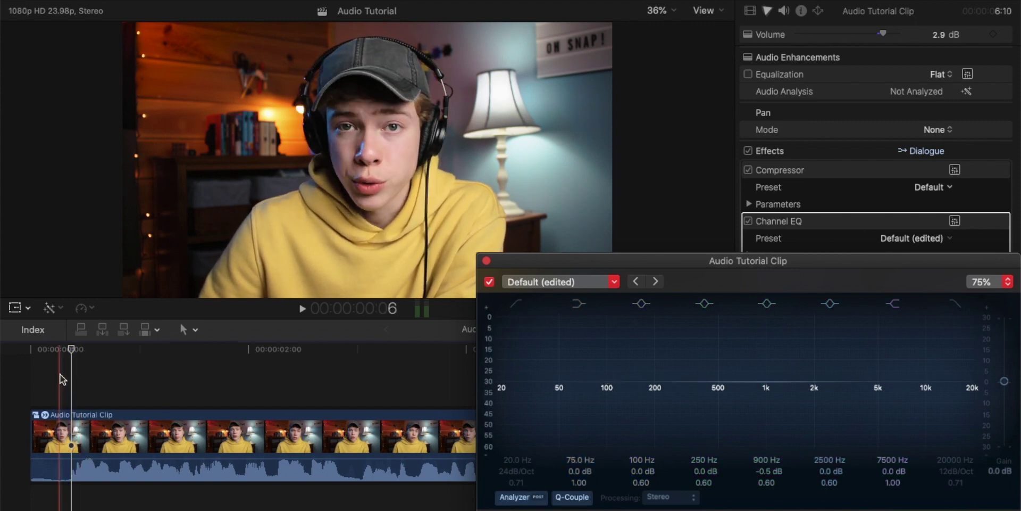
key(space)
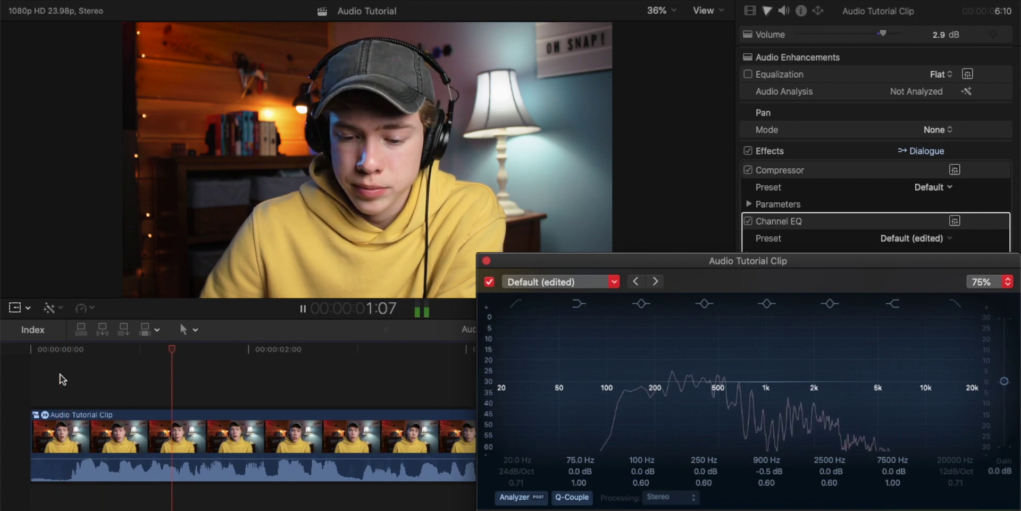
key(space)
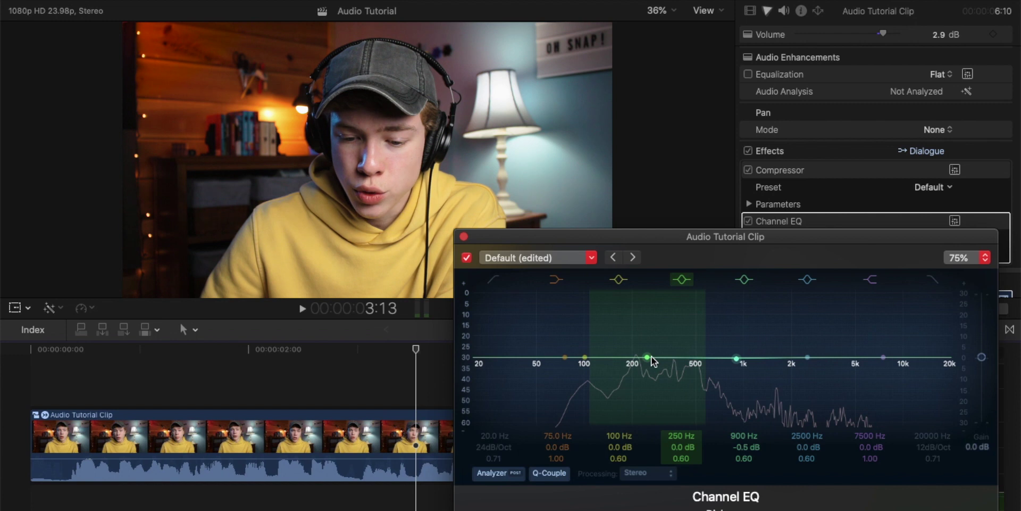
mouse_move(652, 355)
mouse_down()
mouse_move(652, 308)
mouse_move(639, 414)
mouse_move(637, 318)
mouse_move(639, 346)
mouse_up()
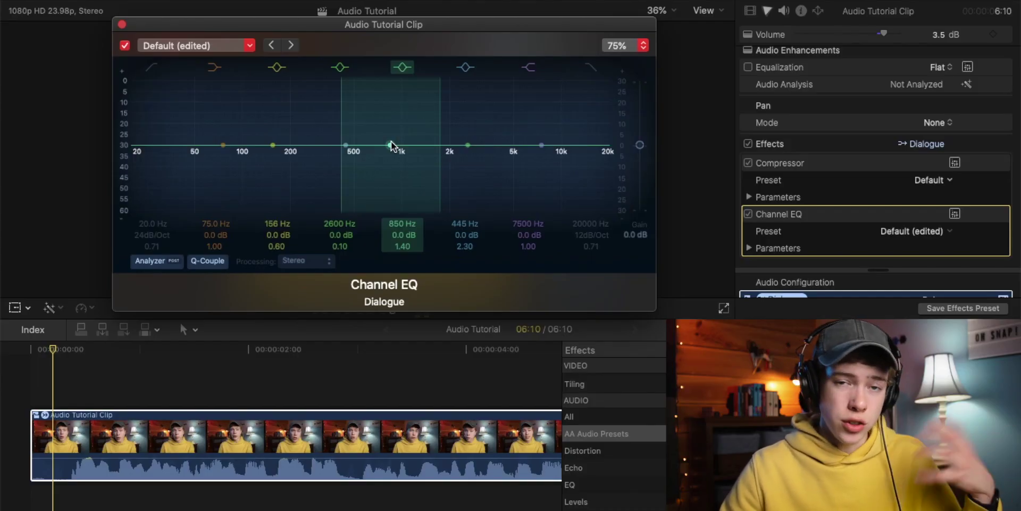
Step: Sweep a narrow boosted band to find harsh frequencies, then turn it into a -7 dB cut near 345 Hz
drag(391, 142, 394, 89)
mouse_move(394, 91)
mouse_down()
mouse_move(280, 91)
mouse_move(315, 83)
mouse_move(416, 108)
mouse_move(331, 108)
mouse_move(417, 100)
mouse_move(380, 93)
mouse_up()
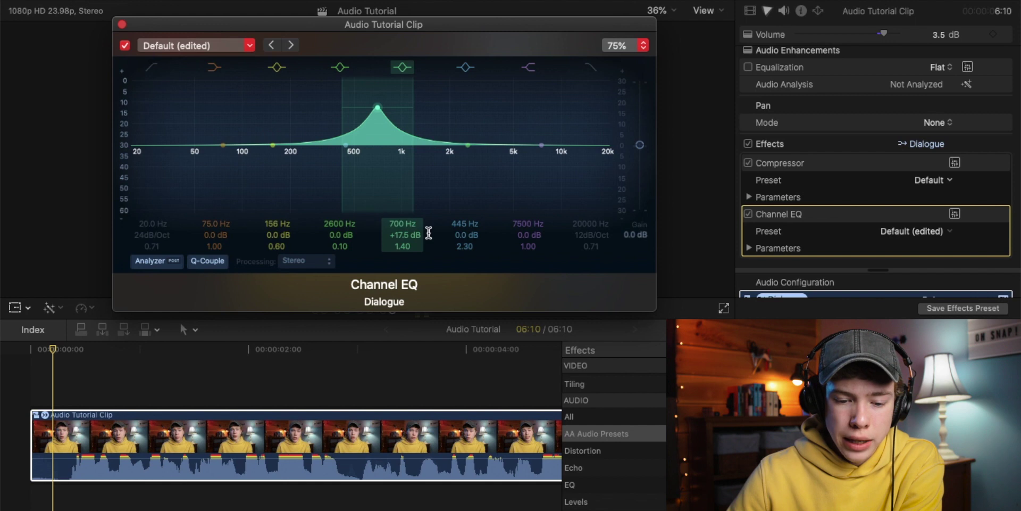
drag(410, 248, 411, 240)
drag(367, 114, 326, 109)
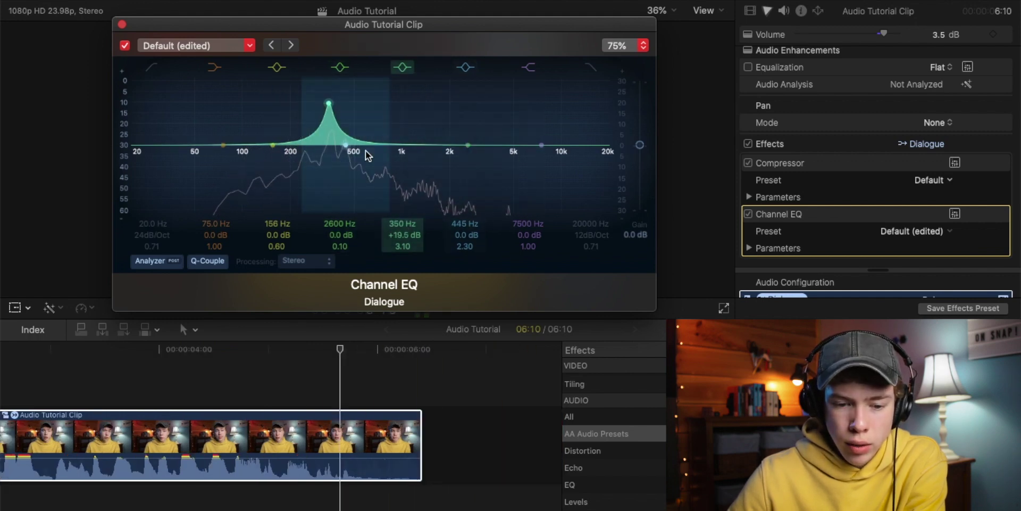
drag(329, 104, 331, 104)
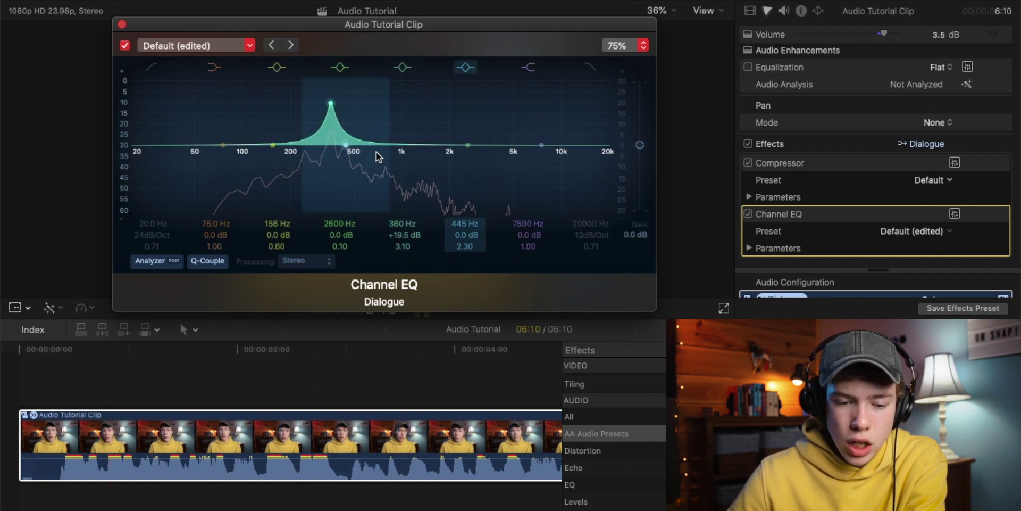
drag(328, 104, 330, 159)
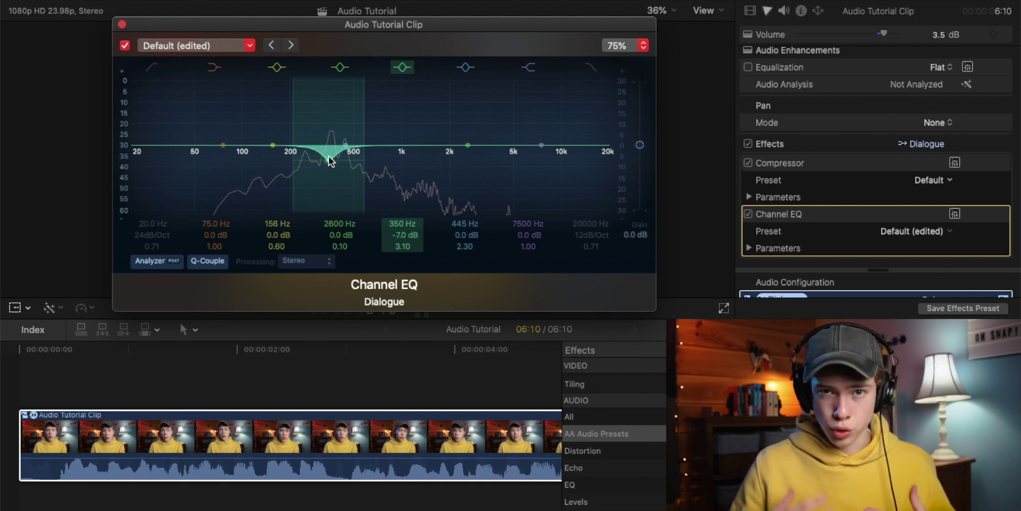
drag(329, 159, 399, 145)
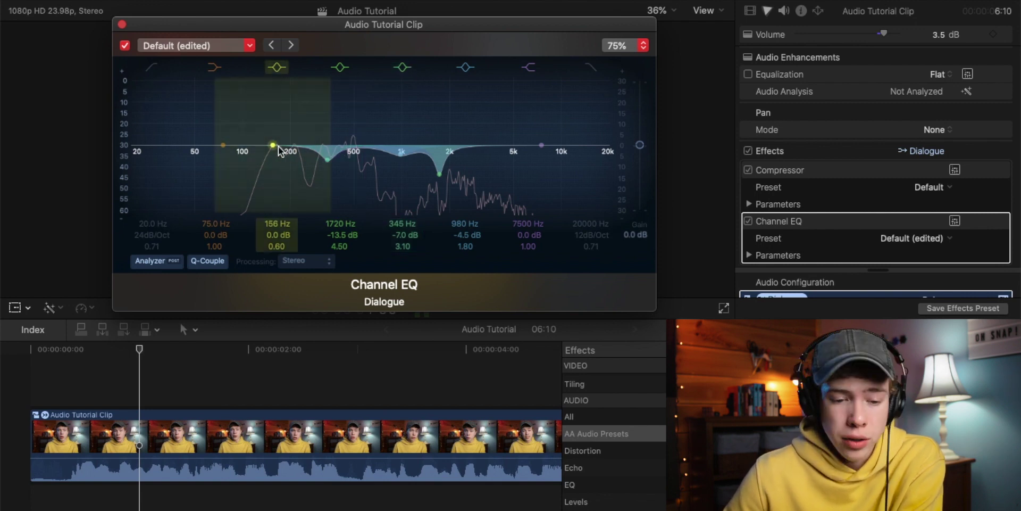
Step: Lift the low-mid band to about +1.5 dB at 182 Hz and raise a +4.5 dB high shelf at 6900 Hz
drag(279, 146, 273, 127)
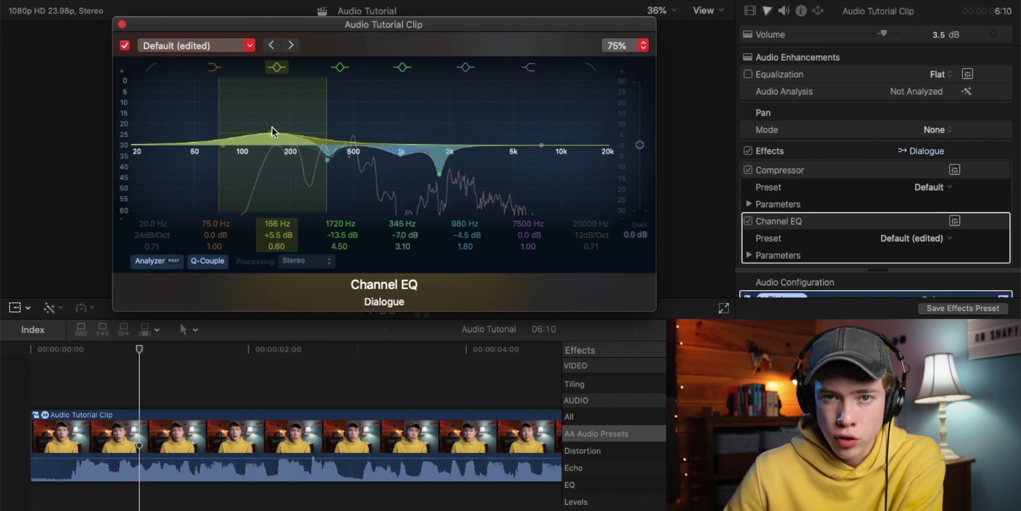
mouse_move(272, 127)
mouse_down()
mouse_move(272, 146)
mouse_move(503, 141)
mouse_move(385, 151)
mouse_move(366, 142)
mouse_move(268, 145)
mouse_move(284, 142)
mouse_up()
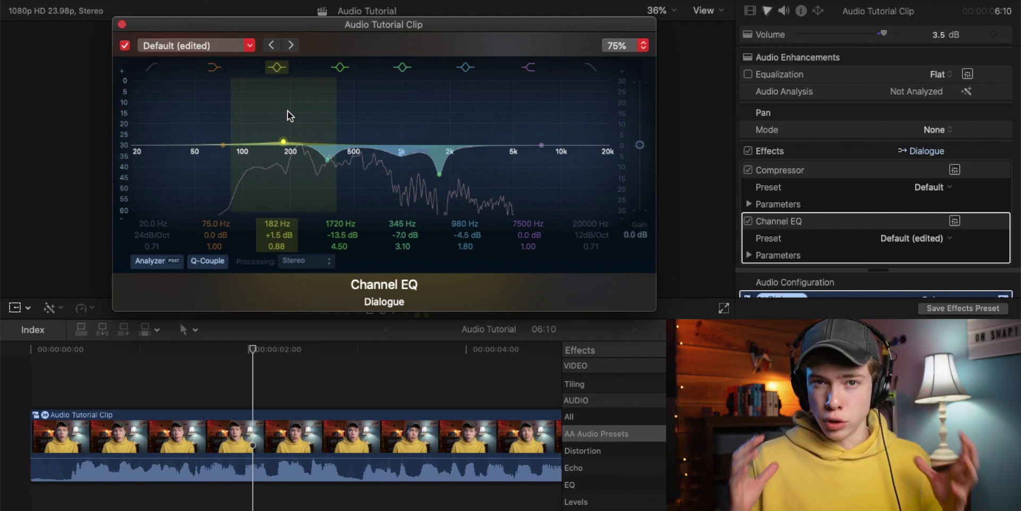
drag(541, 145, 539, 146)
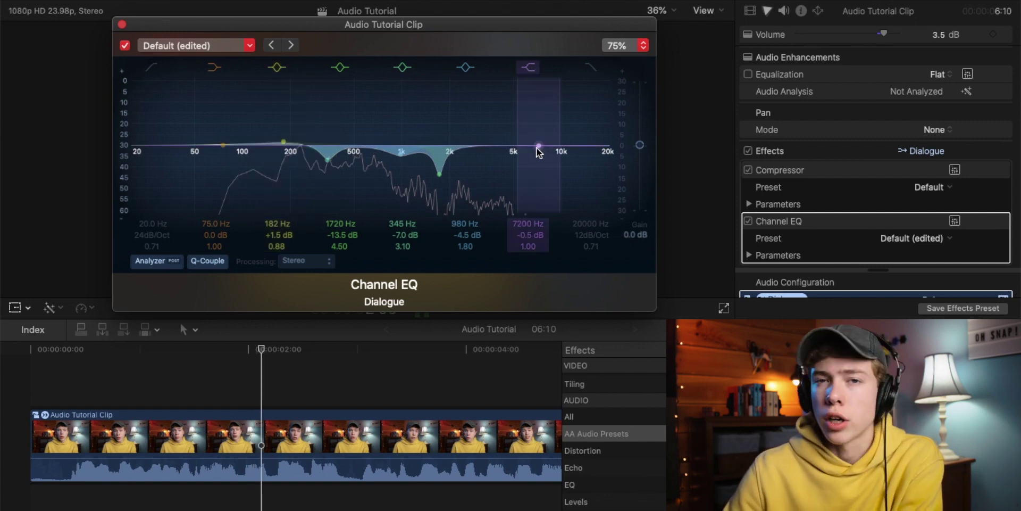
drag(538, 148, 534, 133)
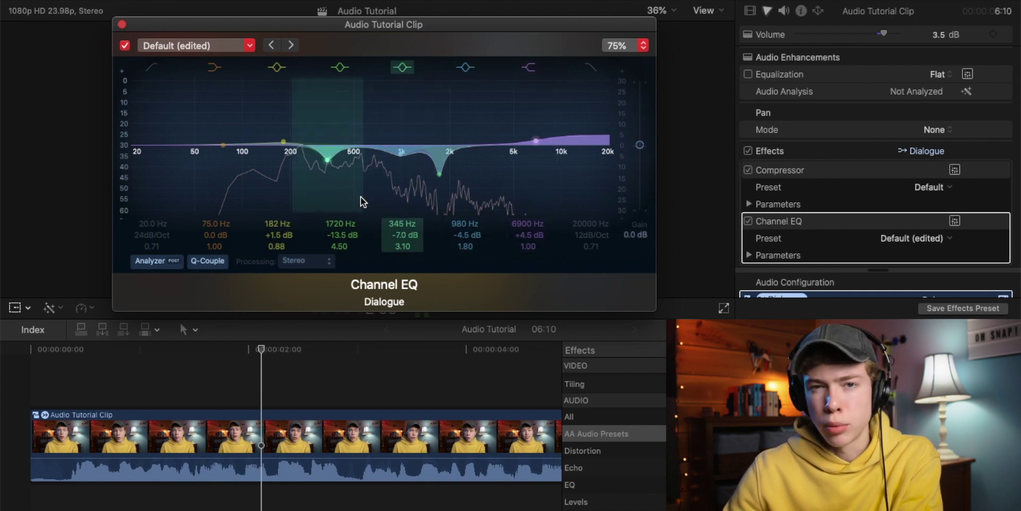
Step: Close the Channel EQ and effects library, then play the clip with its audio effects disabled
click(122, 25)
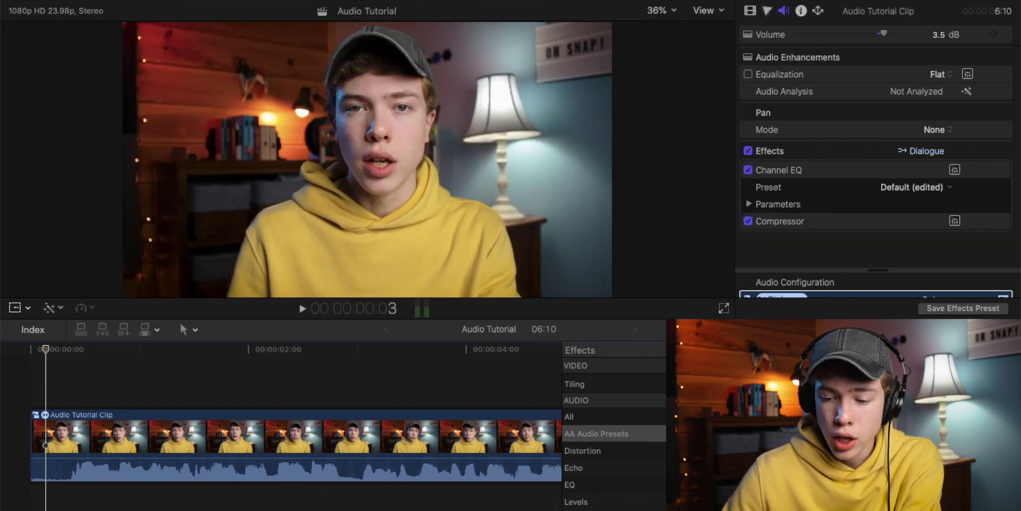
key(super+5)
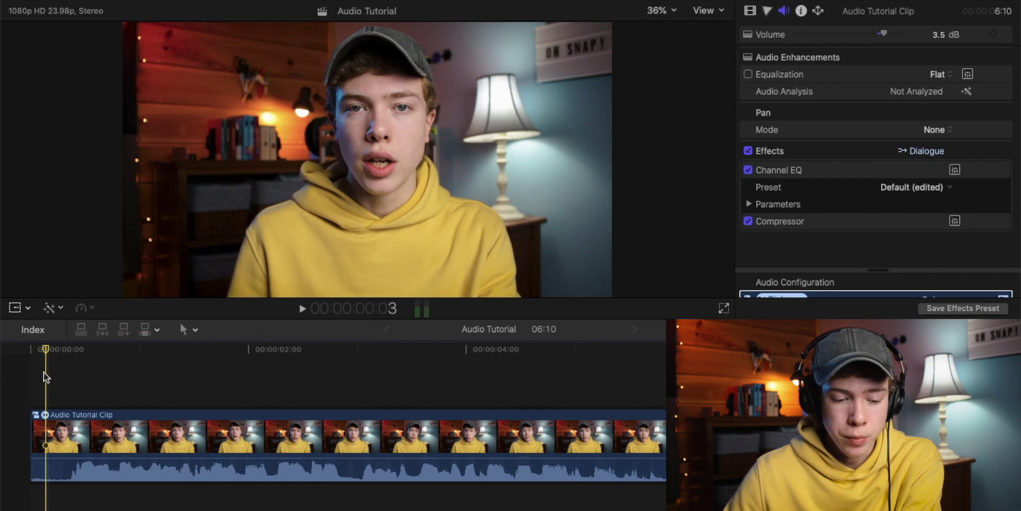
click(748, 150)
key(space)
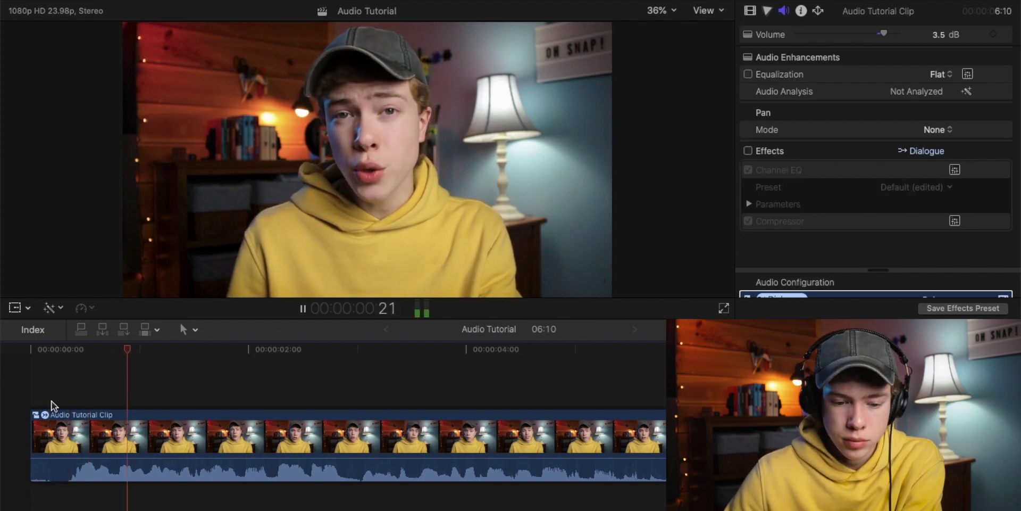
key(space)
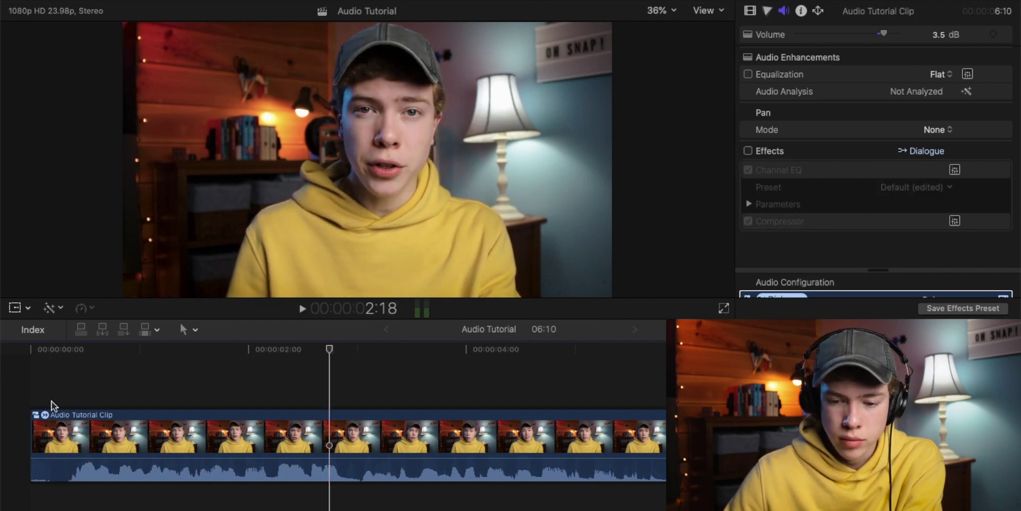
Step: Re-enable the clip's audio effects and play it again from the start
click(748, 150)
key(Home)
key(space)
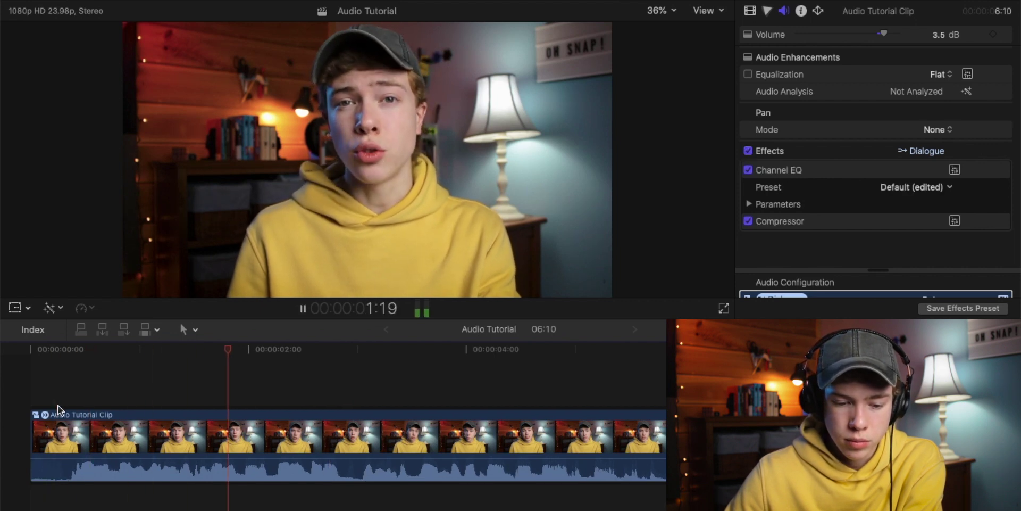
key(space)
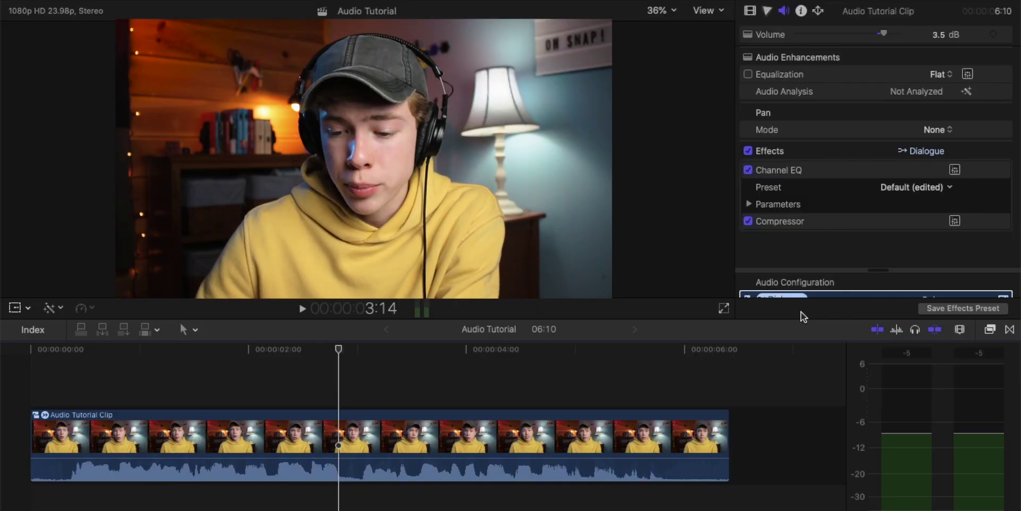
Step: Save the clip's effects as Audio Tutorial Preset and drag that preset onto the clip
click(956, 308)
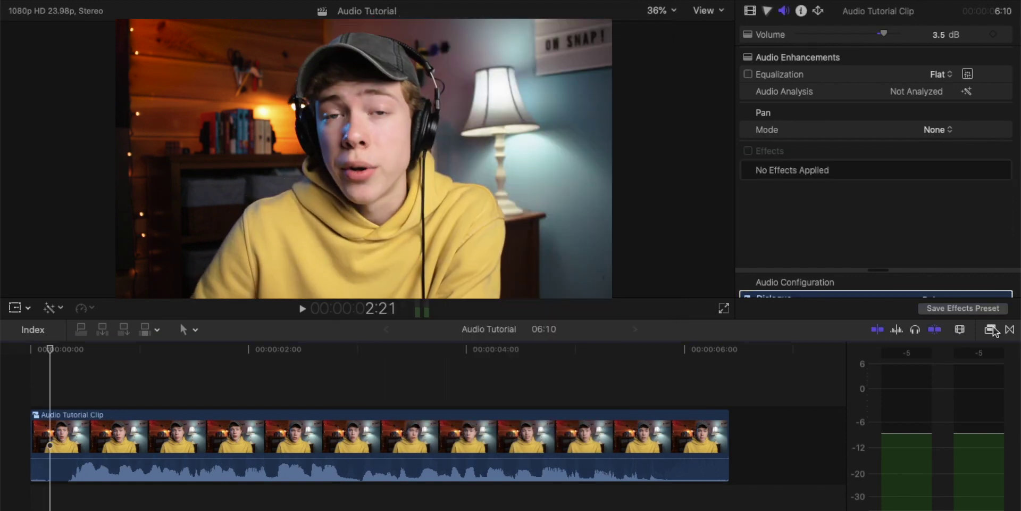
click(992, 329)
drag(720, 412, 421, 439)
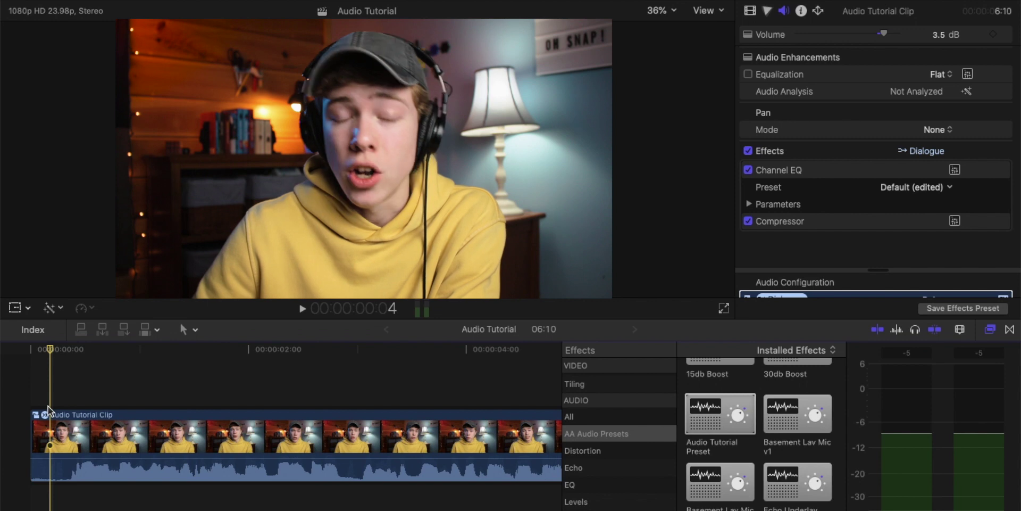
scroll(783, 424, down, 10)
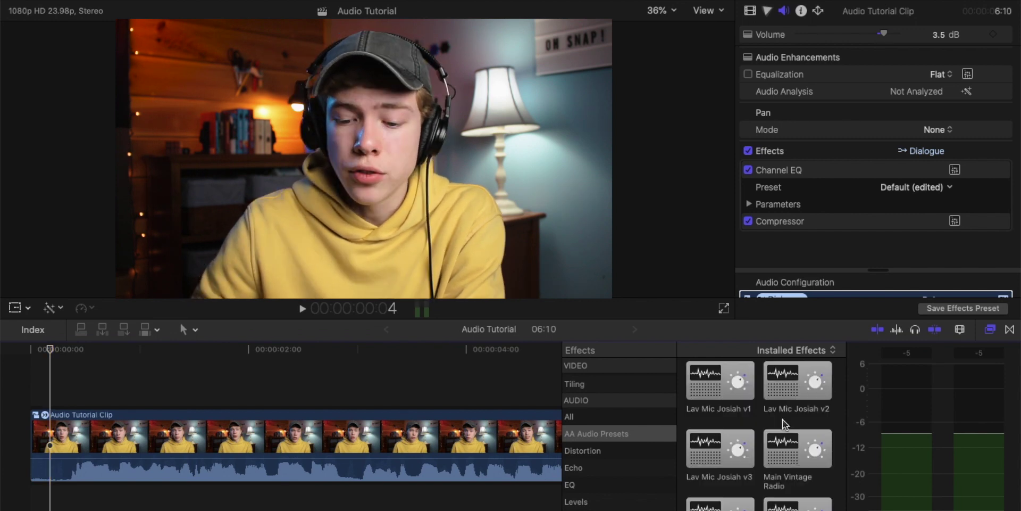
scroll(783, 424, up, 10)
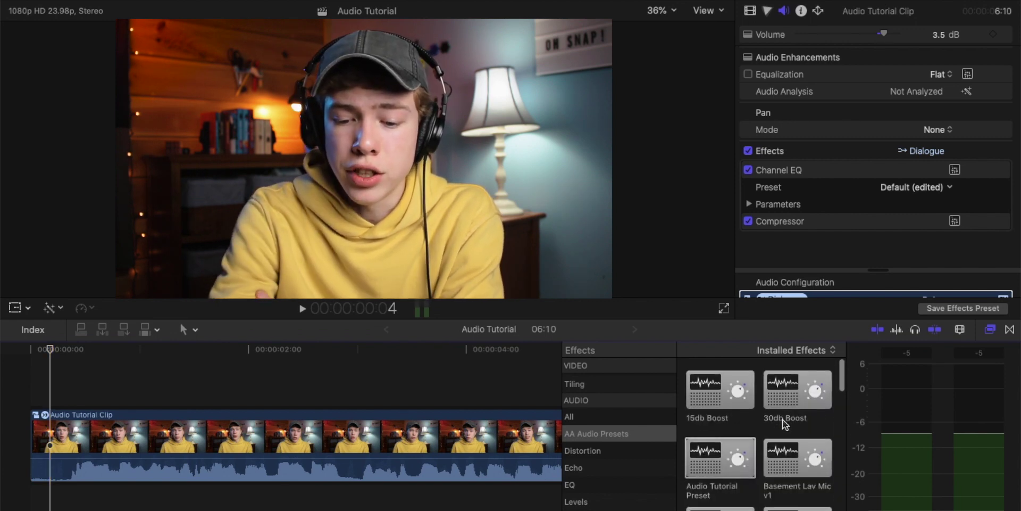